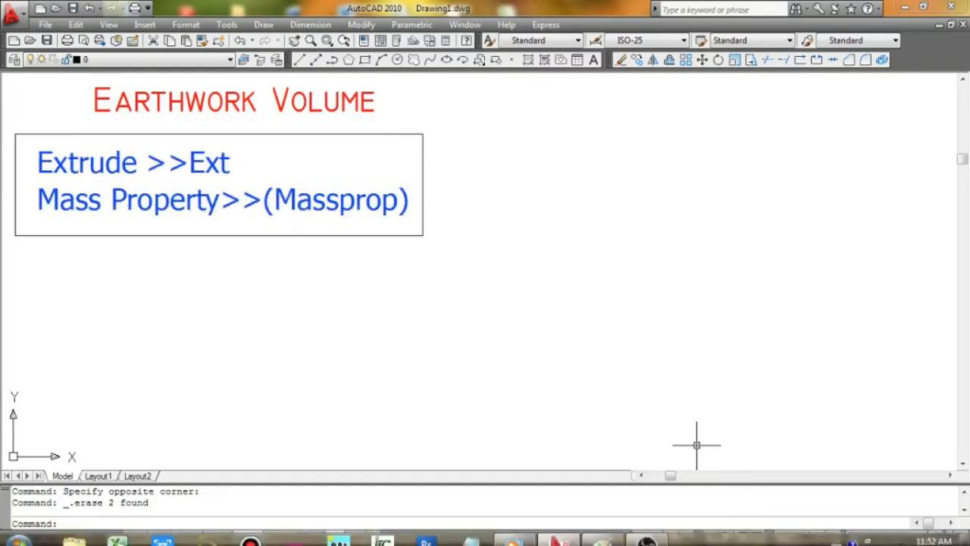
Step: Switch to Paint to review the length × width × height volume sketch, and return to AutoCAD
{"action": "left_click", "coordinate": [602, 531]}
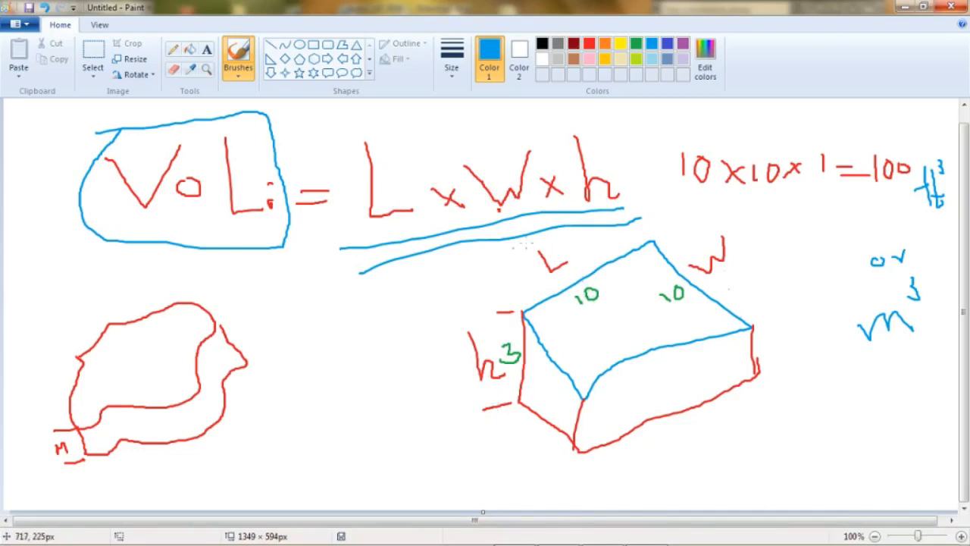
{"action": "left_click", "coordinate": [903, 6]}
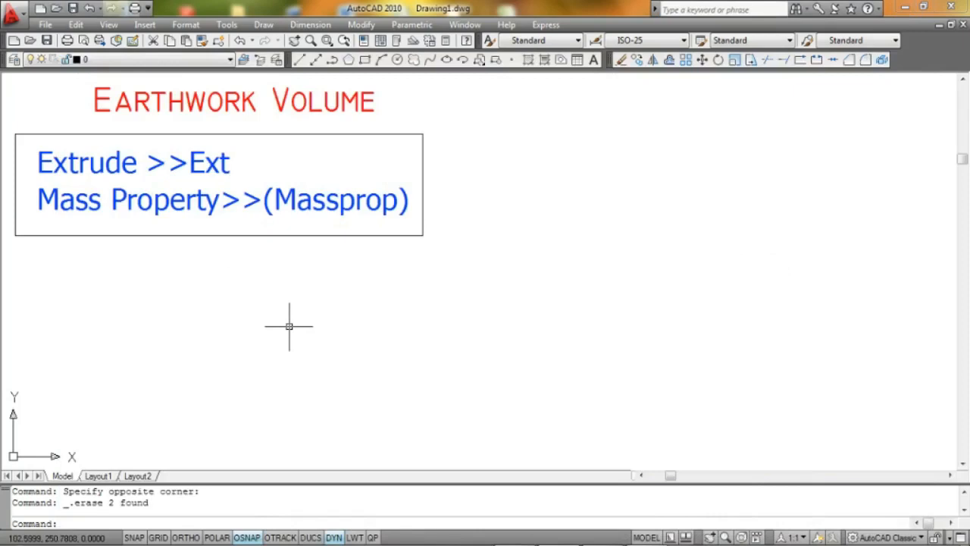
Step: Draw a 10 by 10 rectangle below the Extrude and Mass Property note box
{"action": "type", "text": "rec"}
{"action": "key", "text": "Return"}
{"action": "left_click", "coordinate": [377, 385]}
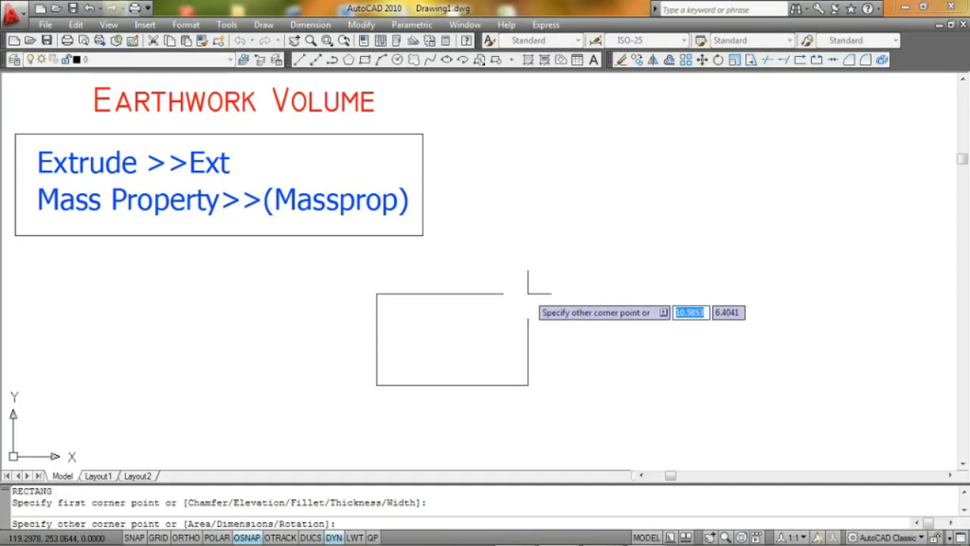
{"action": "type", "text": "10"}
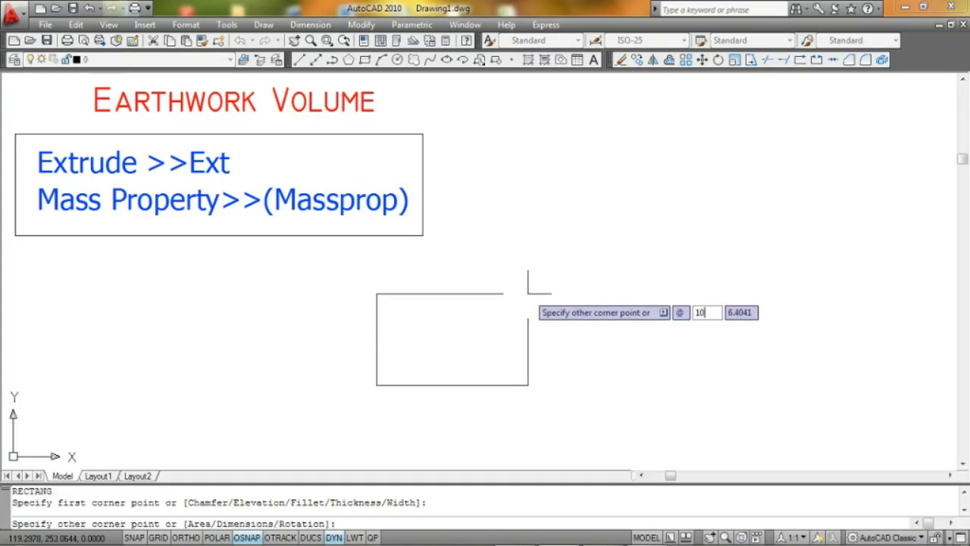
{"action": "key", "text": "Tab"}
{"action": "type", "text": "10"}
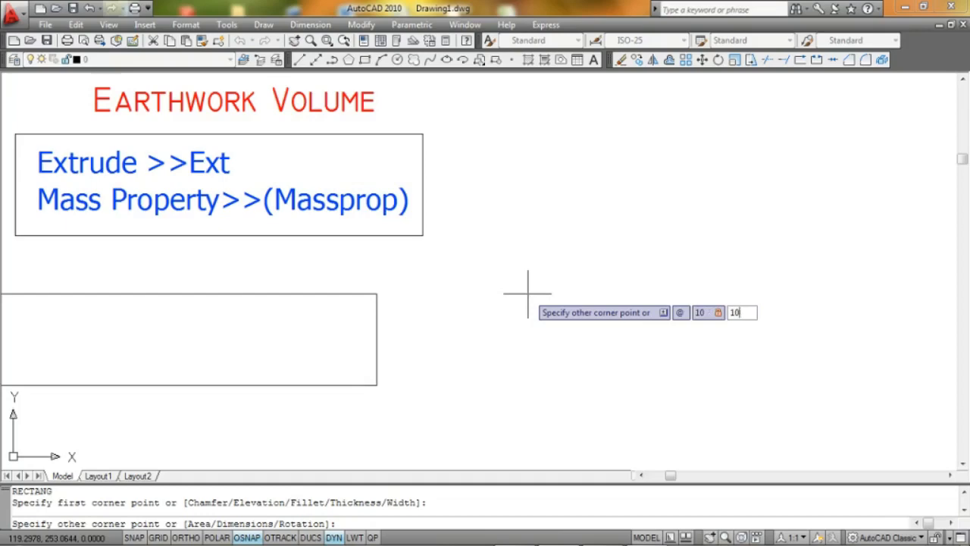
{"action": "key", "text": "Return"}
{"action": "middle_click_drag", "start_coordinate": [433, 304], "coordinate": [429, 303]}
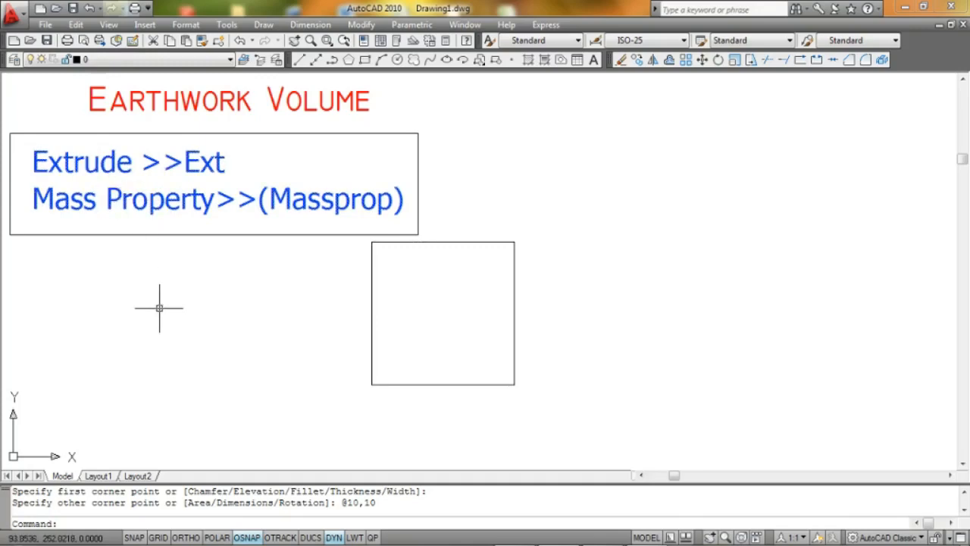
Step: Extrude the 10 by 10 square to a height of 1
{"action": "type", "text": "ext"}
{"action": "key", "text": "Return"}
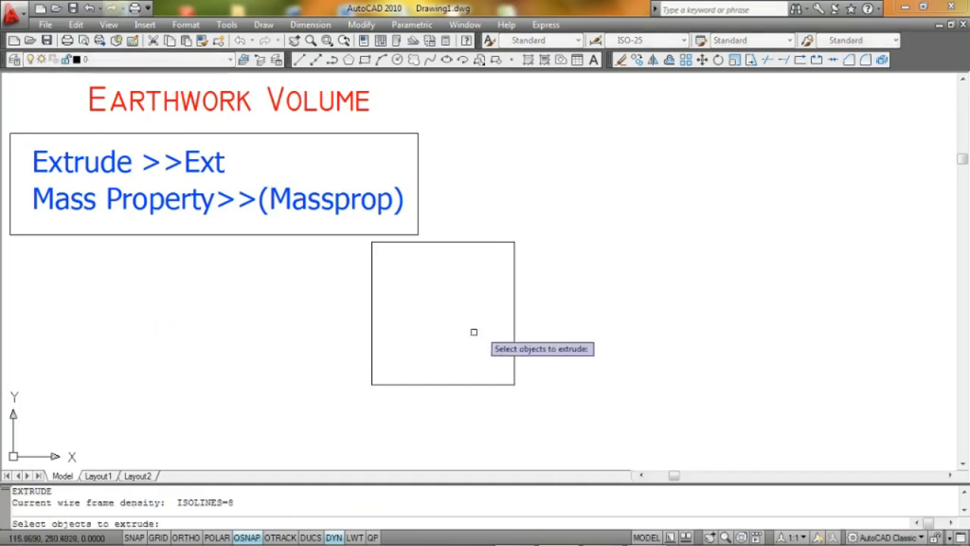
{"action": "left_click", "coordinate": [514, 327]}
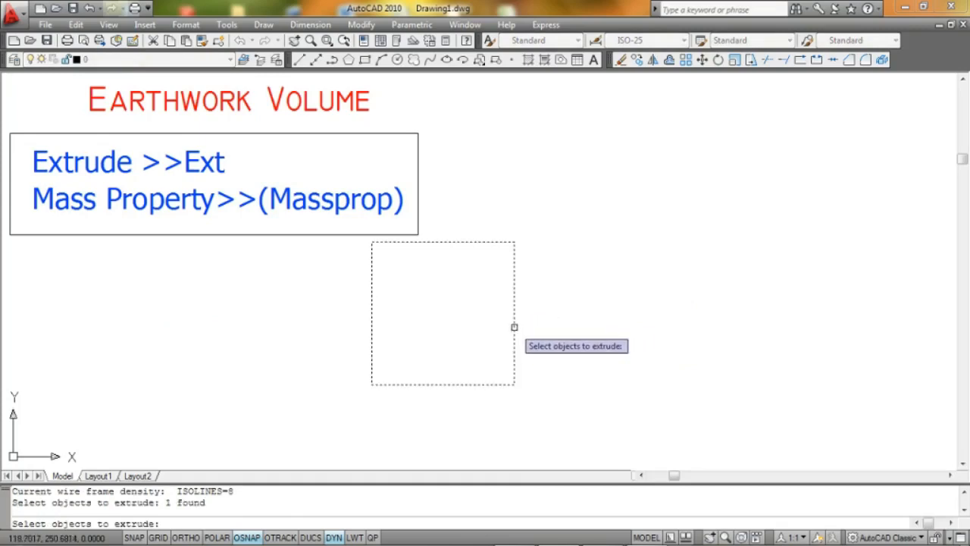
{"action": "key", "text": "Return"}
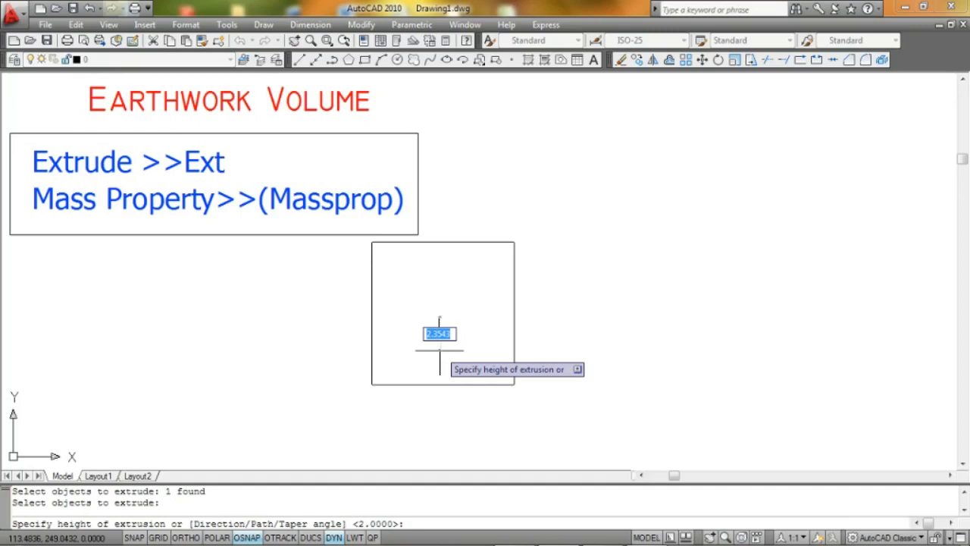
{"action": "type", "text": "1"}
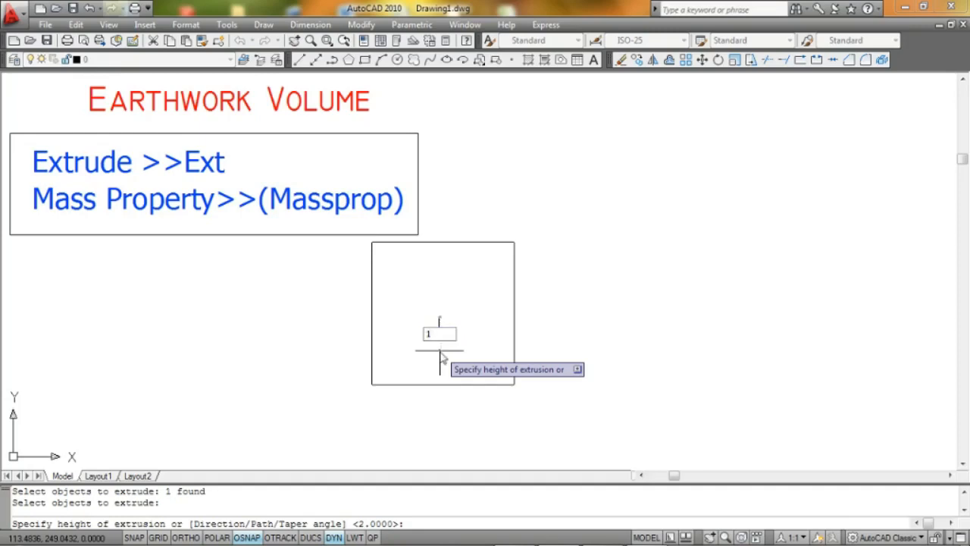
{"action": "key", "text": "Return"}
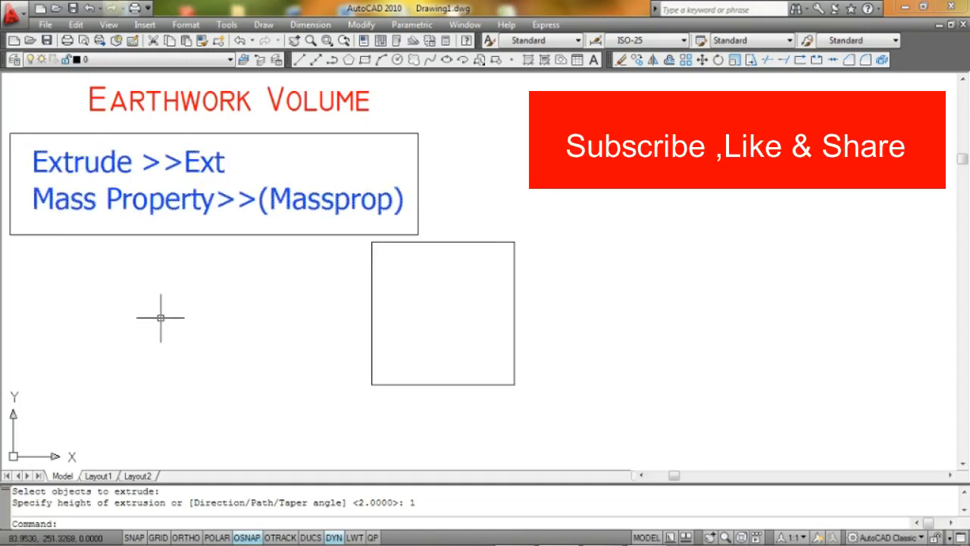
Step: List the mass properties of the extruded square and highlight its volume in the report
{"action": "type", "text": "massprop"}
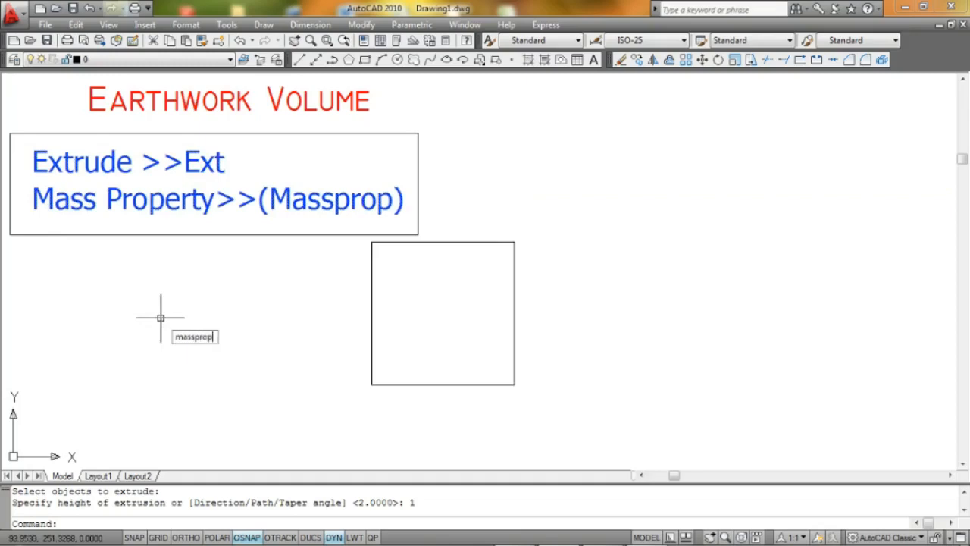
{"action": "key", "text": "Return"}
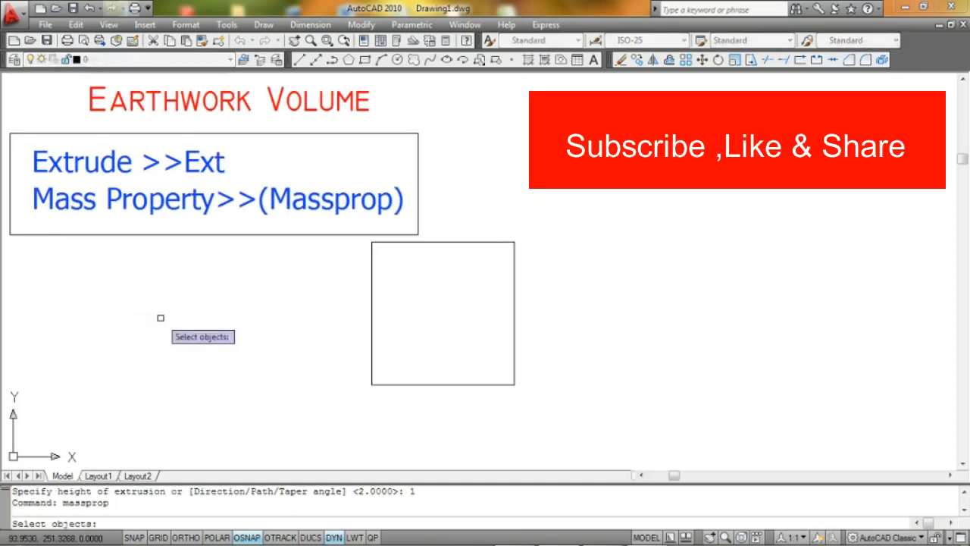
{"action": "left_click", "coordinate": [513, 293]}
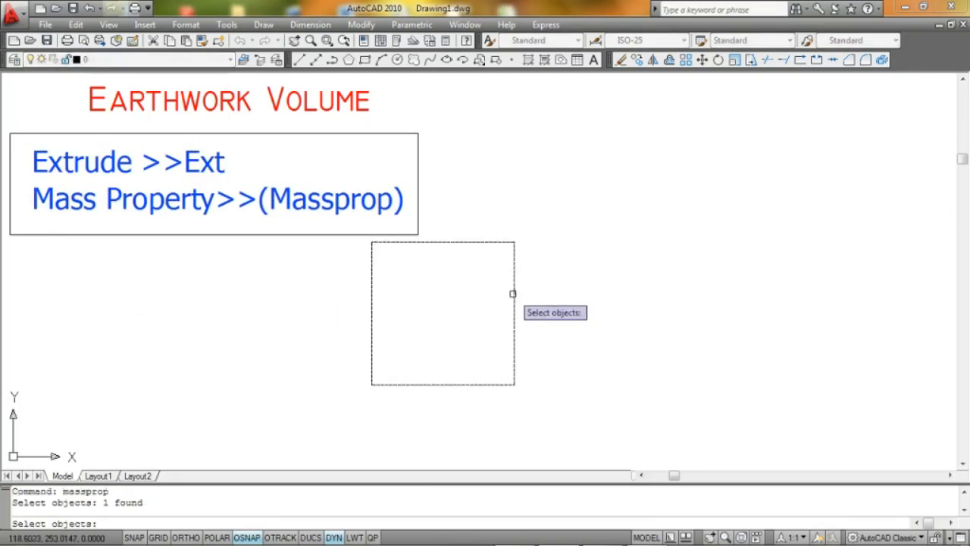
{"action": "key", "text": "Return"}
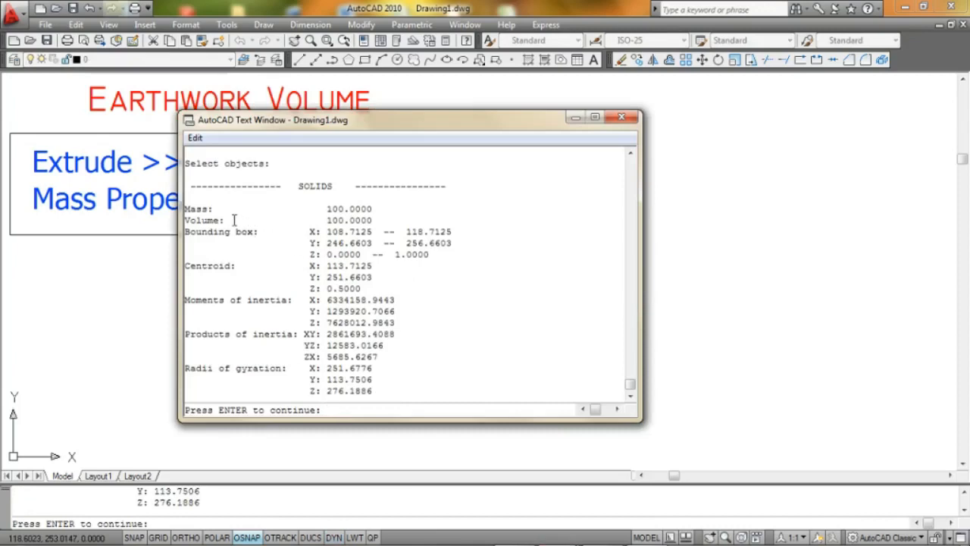
{"action": "left_click_drag", "start_coordinate": [237, 220], "coordinate": [184, 220]}
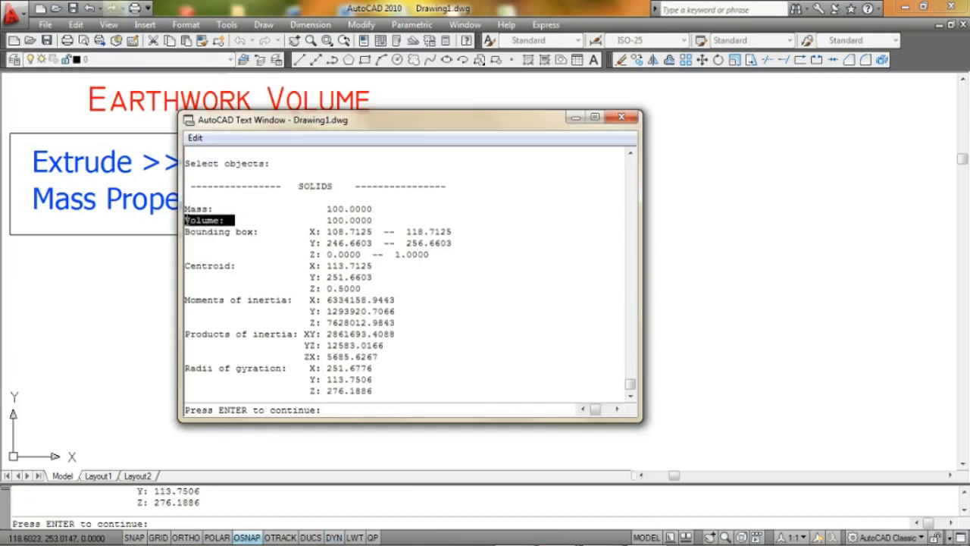
{"action": "left_click", "coordinate": [322, 220]}
{"action": "left_click_drag", "start_coordinate": [322, 220], "coordinate": [406, 220]}
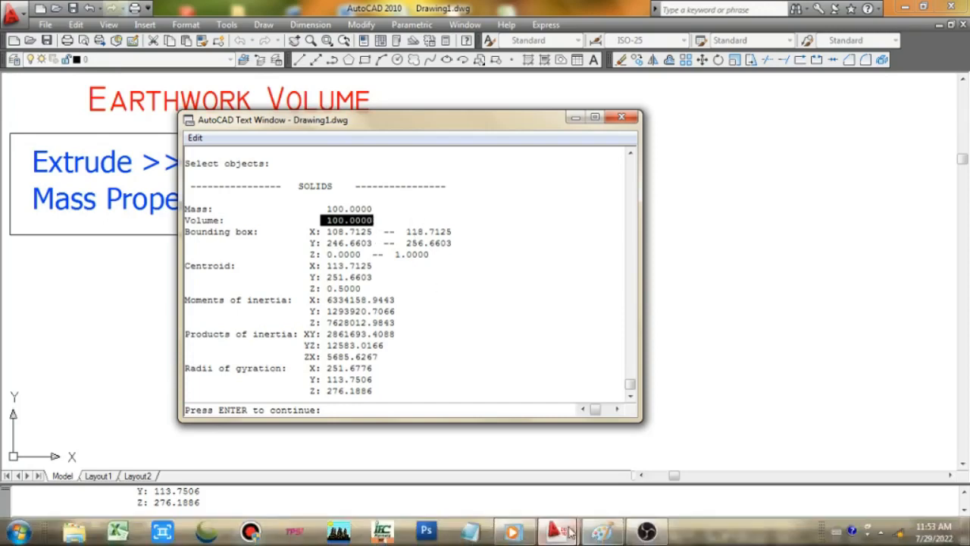
Step: Compare the reported volume with the 10×10×1 calculation in Paint, and close the report without writing it to a file
{"action": "left_click", "coordinate": [603, 540]}
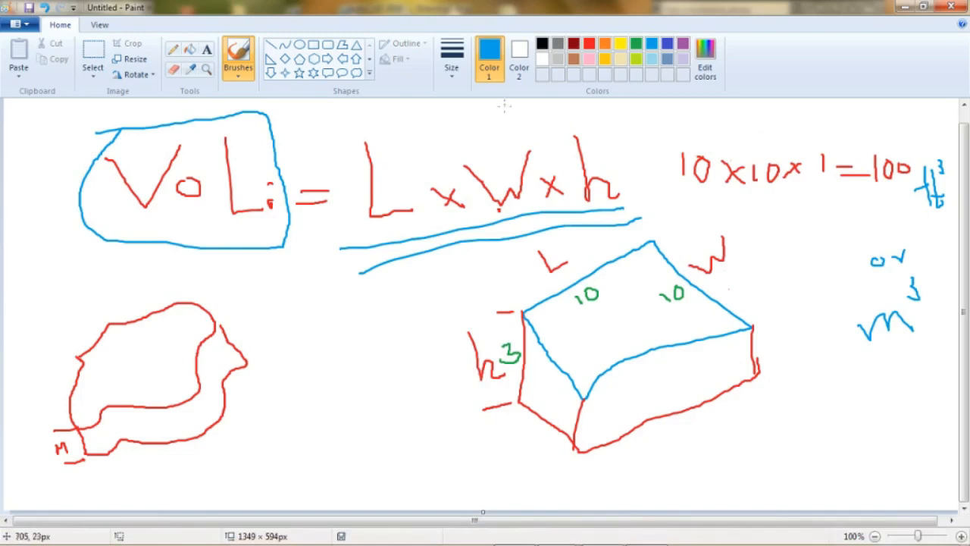
{"action": "mouse_move", "coordinate": [678, 121]}
{"action": "left_mouse_down"}
{"action": "mouse_move", "coordinate": [716, 198]}
{"action": "mouse_move", "coordinate": [859, 159]}
{"action": "mouse_move", "coordinate": [652, 142]}
{"action": "mouse_move", "coordinate": [651, 156]}
{"action": "left_mouse_up"}
{"action": "mouse_move", "coordinate": [876, 146]}
{"action": "left_mouse_down"}
{"action": "mouse_move", "coordinate": [857, 173]}
{"action": "mouse_move", "coordinate": [916, 162]}
{"action": "mouse_move", "coordinate": [865, 155]}
{"action": "mouse_move", "coordinate": [864, 147]}
{"action": "left_mouse_up"}
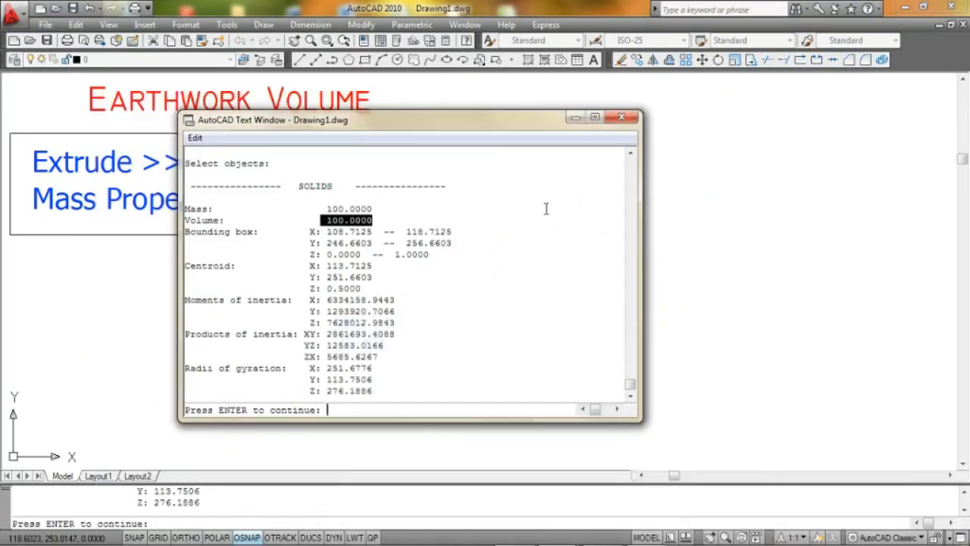
{"action": "left_click", "coordinate": [620, 117]}
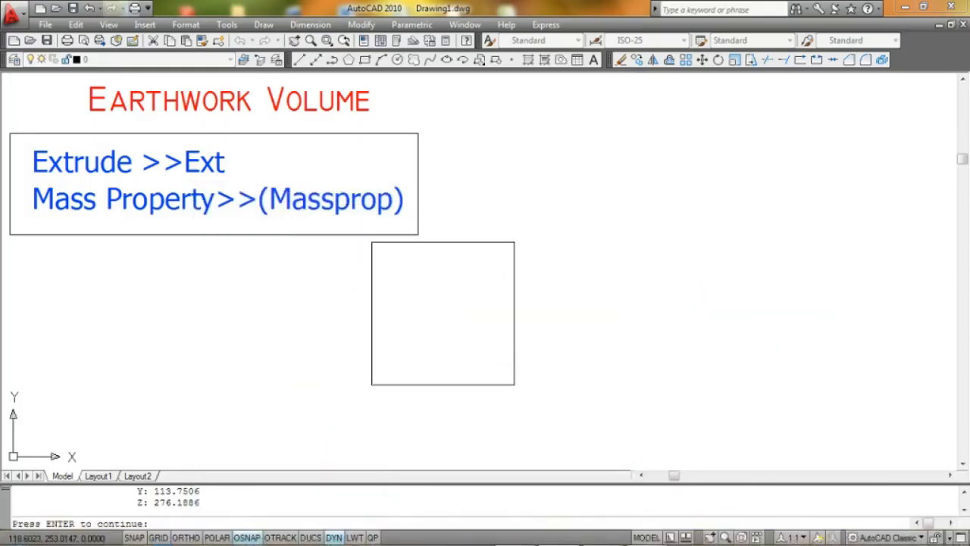
{"action": "key", "text": "Return"}
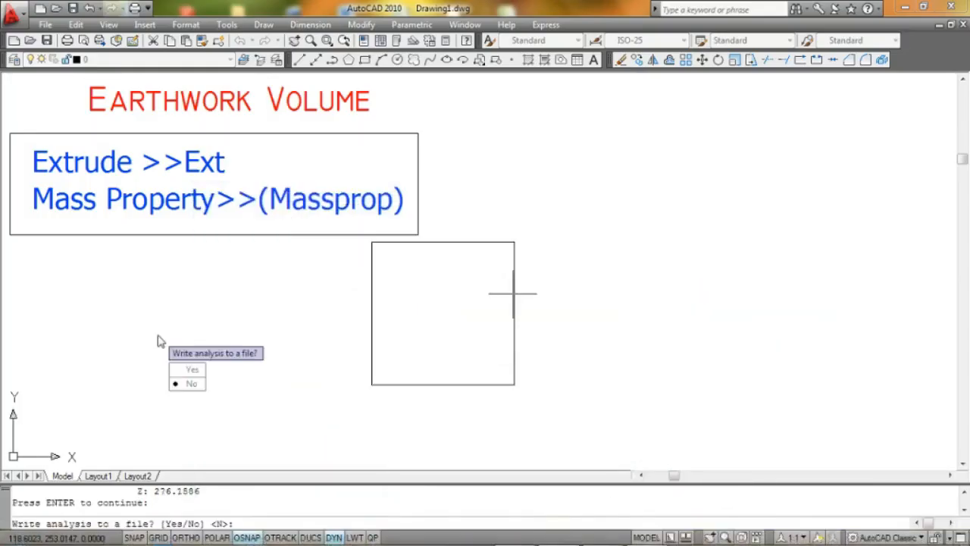
{"action": "key", "text": "Escape"}
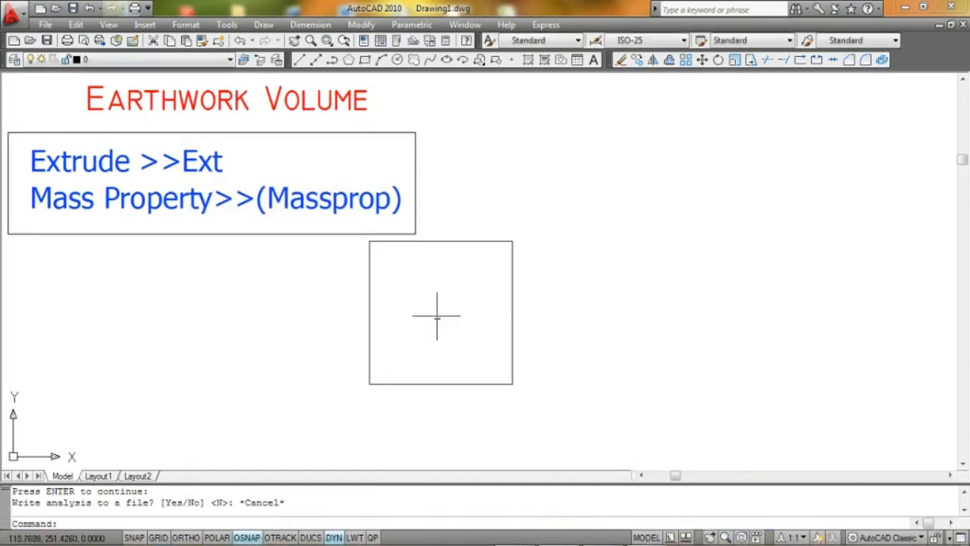
Step: Draw an irregular closed eight-sided polyline about 21 units wide beside the square
{"action": "type", "text": "s"}
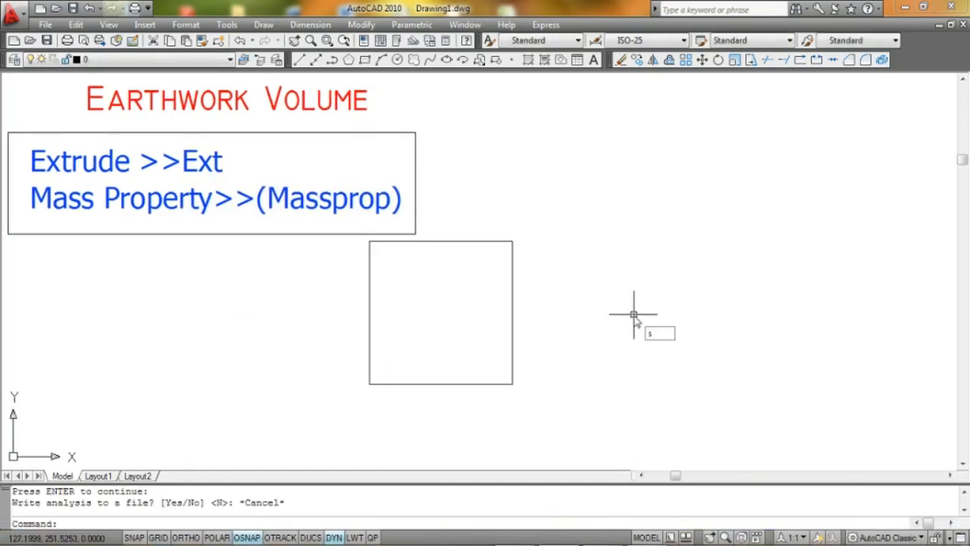
{"action": "type", "text": "pl"}
{"action": "key", "text": "Return"}
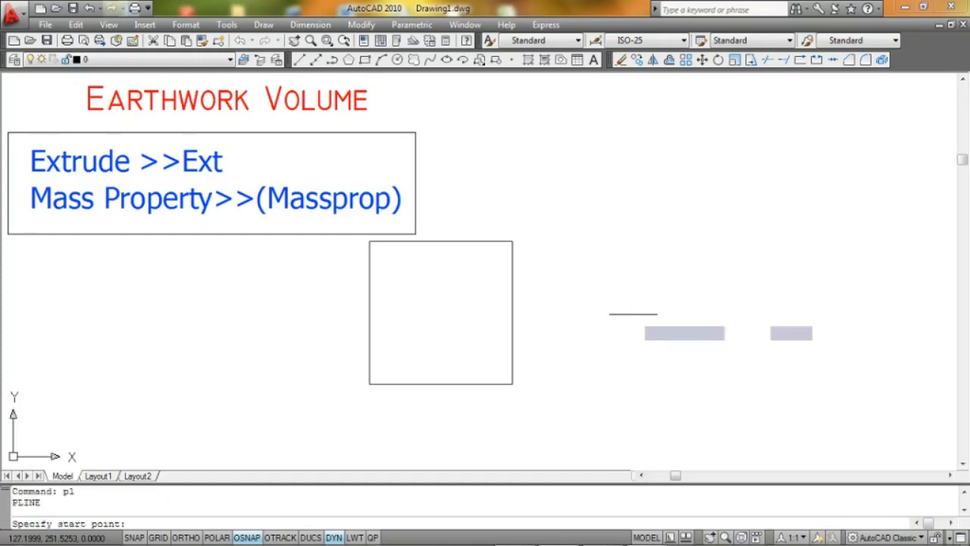
{"action": "middle_click_drag", "start_coordinate": [595, 340], "coordinate": [584, 341]}
{"action": "left_click", "coordinate": [580, 332]}
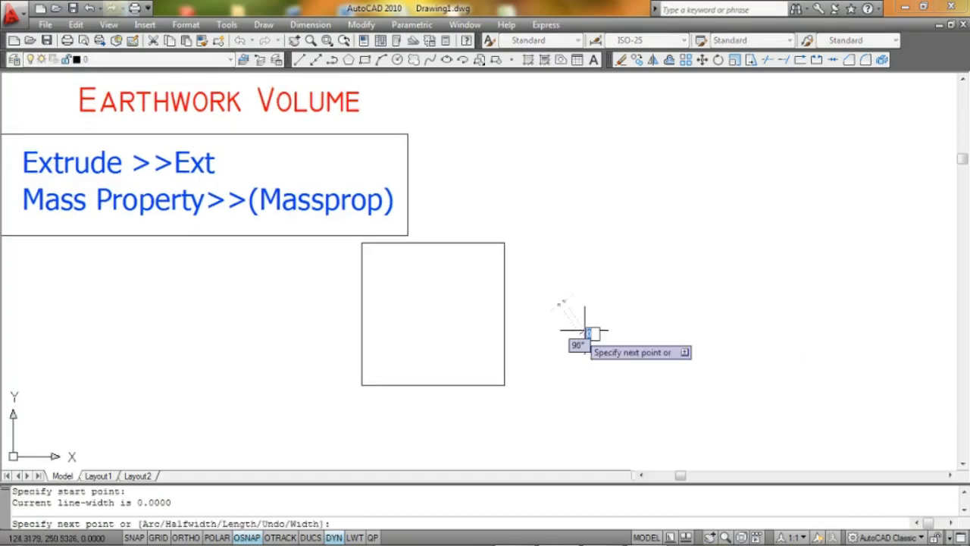
{"action": "left_click", "coordinate": [634, 263]}
{"action": "left_click", "coordinate": [745, 262]}
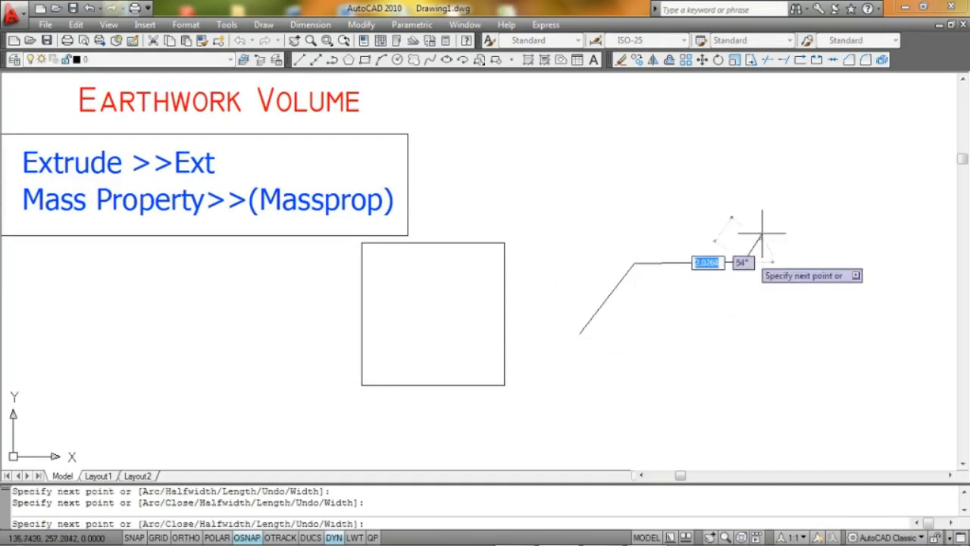
{"action": "left_click", "coordinate": [766, 226]}
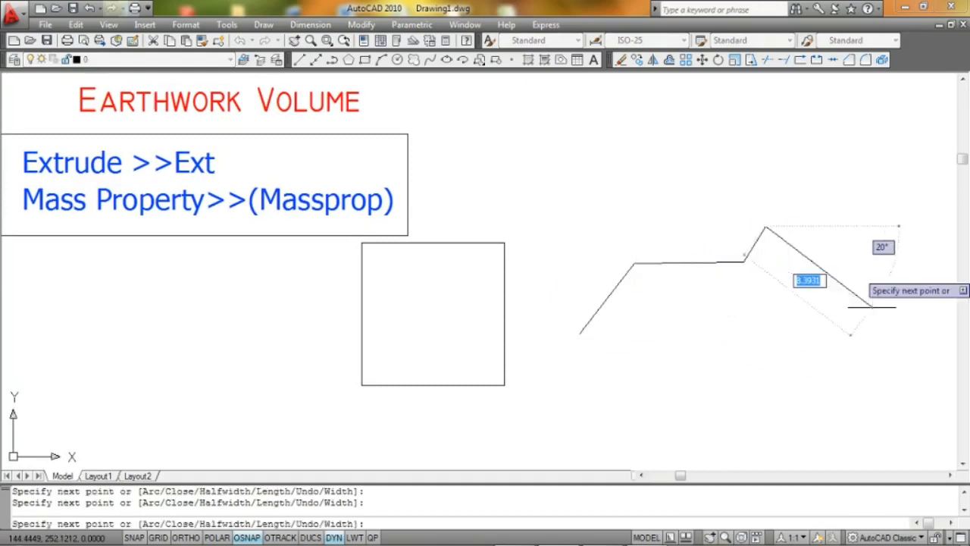
{"action": "left_click", "coordinate": [874, 274]}
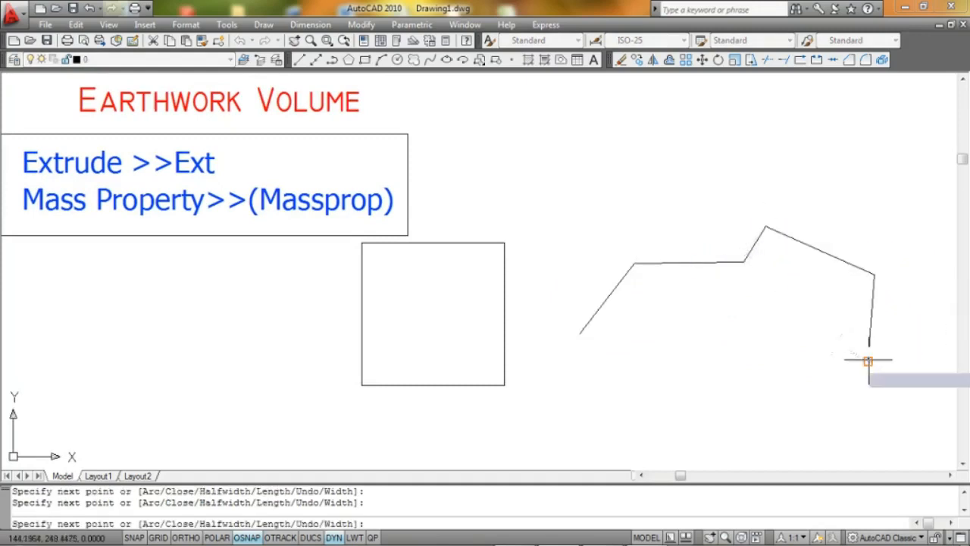
{"action": "left_click", "coordinate": [868, 363]}
{"action": "left_click", "coordinate": [746, 410]}
{"action": "left_click", "coordinate": [613, 410]}
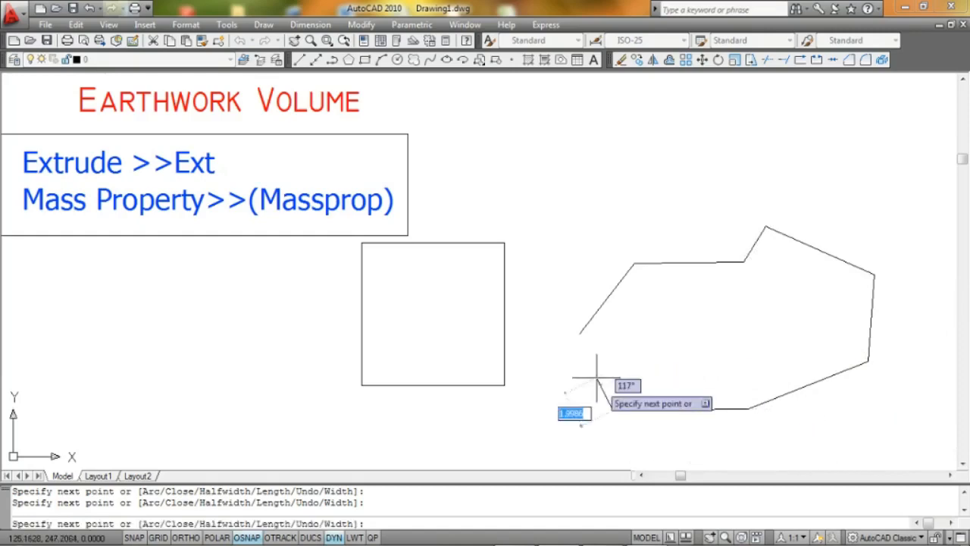
{"action": "left_click", "coordinate": [580, 335]}
{"action": "key", "text": "Return"}
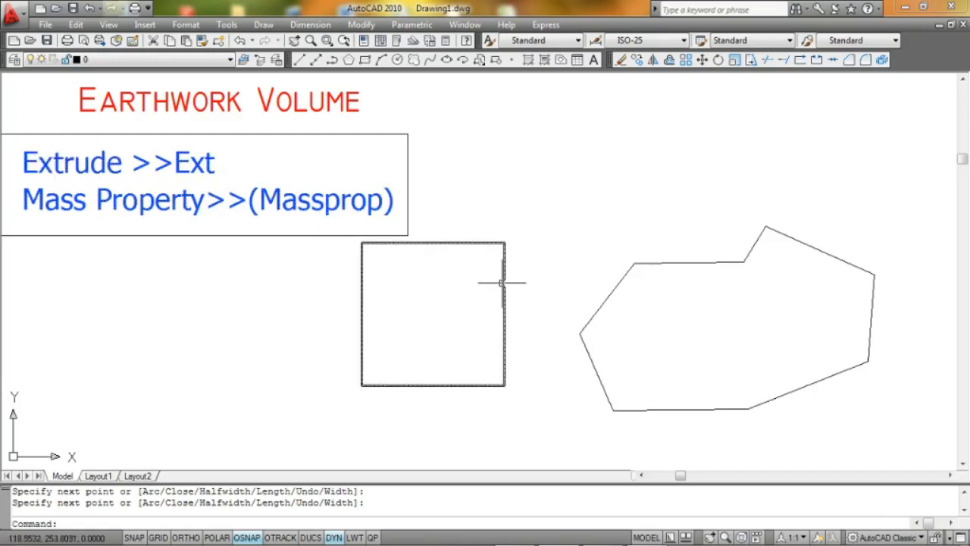
Step: Extrude the irregular eight-sided polyline to a height of 2
{"action": "type", "text": "ext"}
{"action": "key", "text": "Return"}
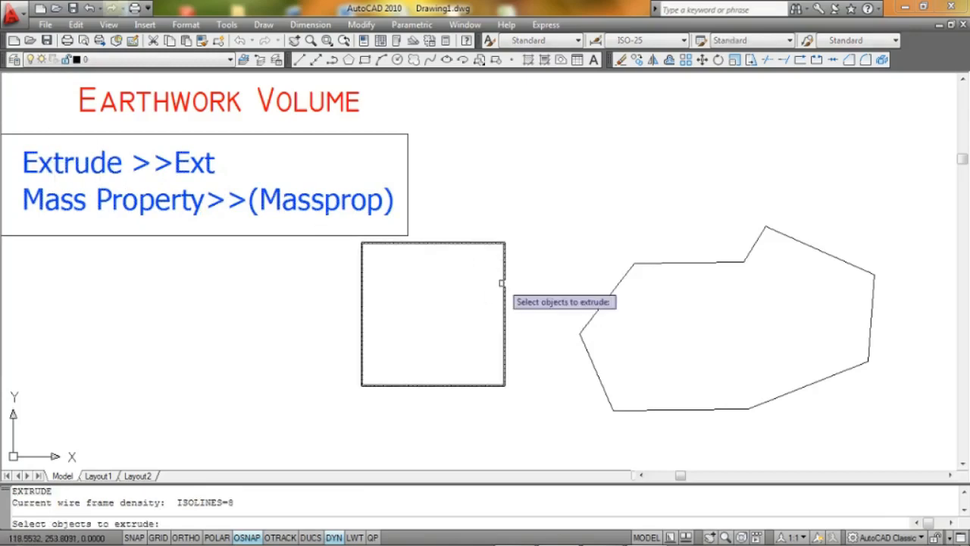
{"action": "left_click", "coordinate": [680, 262]}
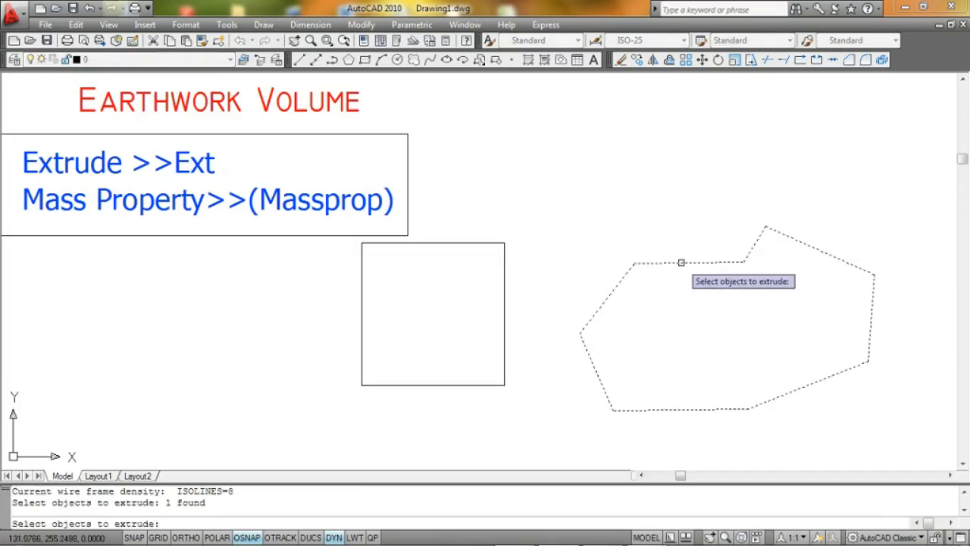
{"action": "key", "text": "Return"}
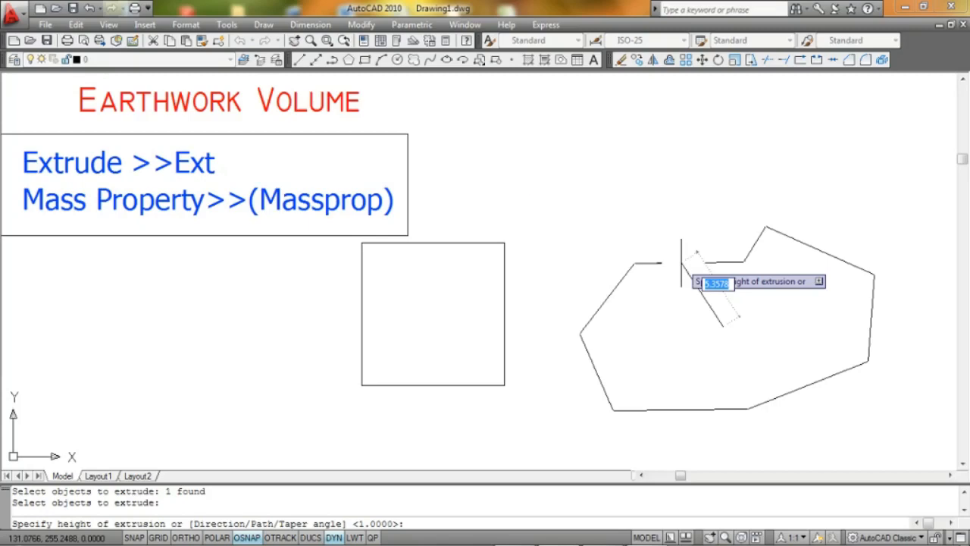
{"action": "type", "text": "2"}
{"action": "key", "text": "Return"}
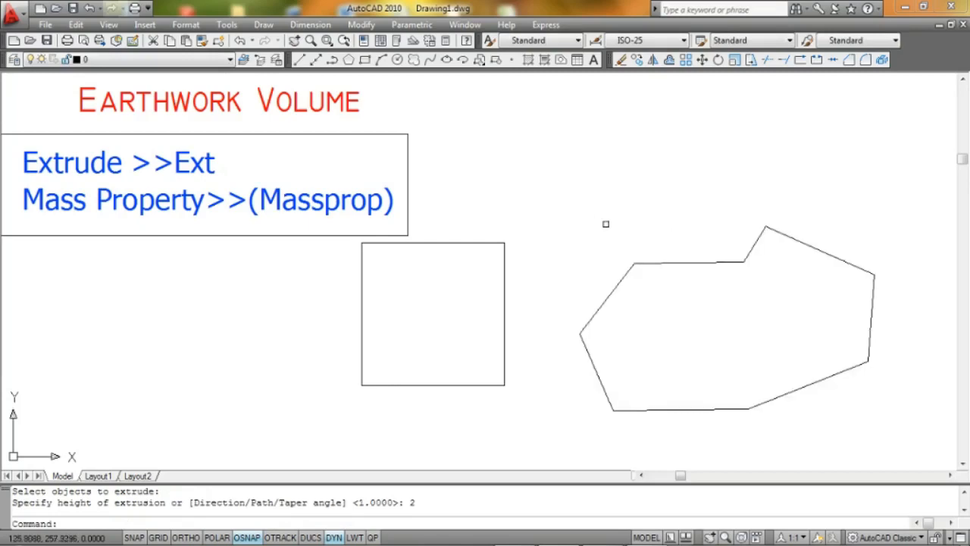
Step: List the mass properties of the extruded irregular eight-sided solid with Massprop and highlight its volume value in the report
{"action": "type", "text": "mass"}
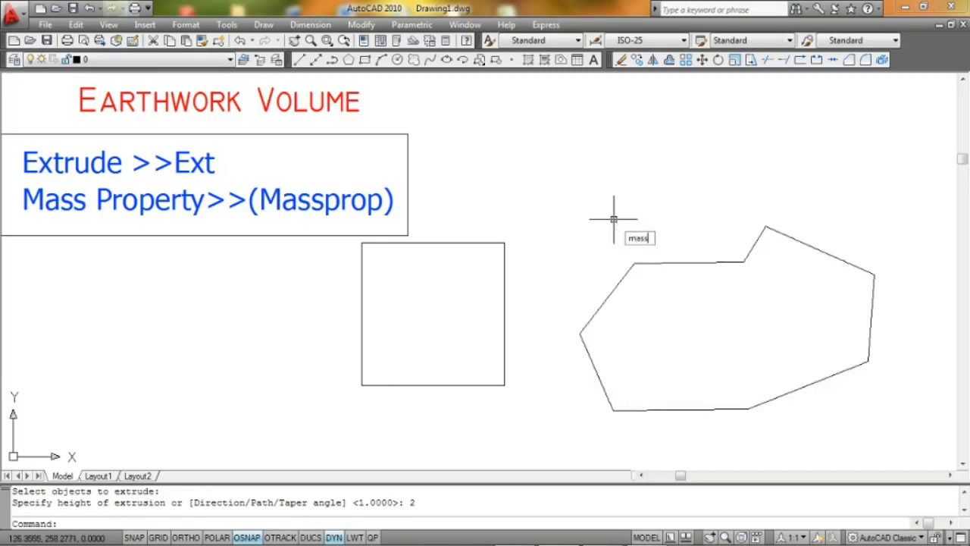
{"action": "type", "text": "prop"}
{"action": "key", "text": "Return"}
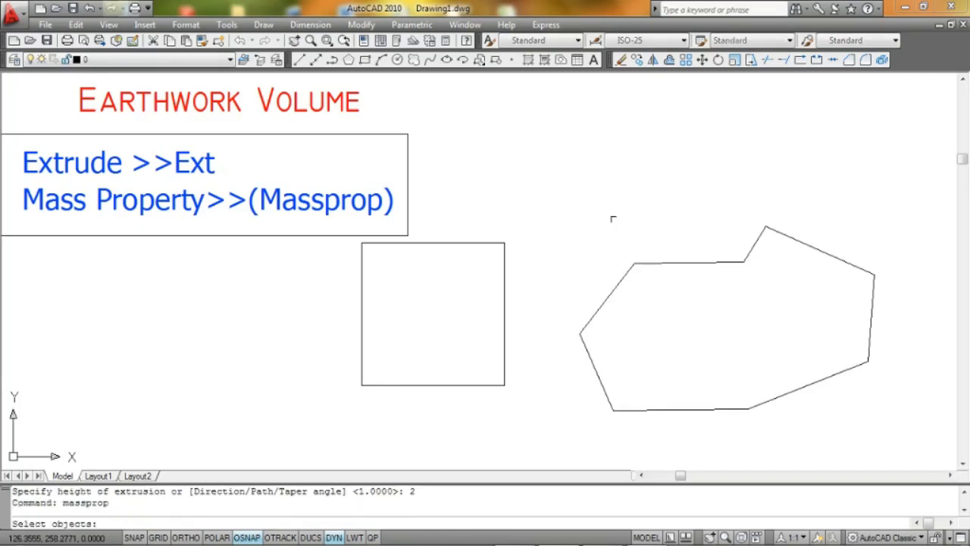
{"action": "left_click", "coordinate": [658, 262]}
{"action": "key", "text": "Return"}
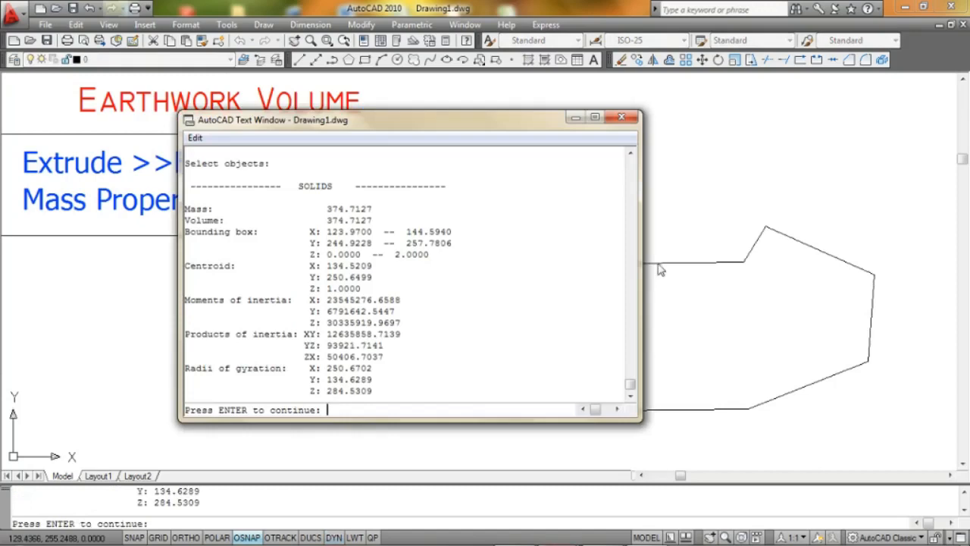
{"action": "left_click_drag", "start_coordinate": [243, 220], "coordinate": [376, 219]}
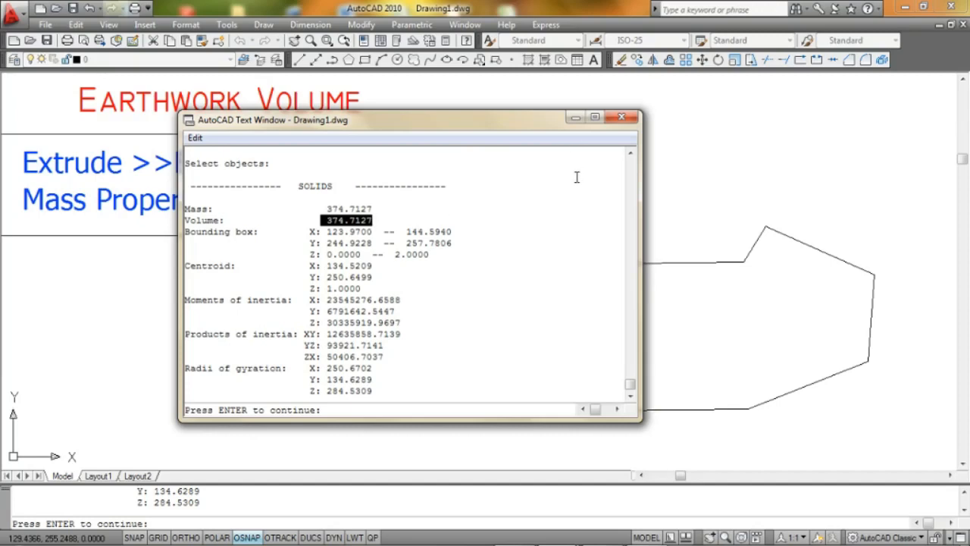
Step: Close the irregular solid's mass properties report and exit Massprop without writing the analysis to a file
{"action": "left_click", "coordinate": [620, 118]}
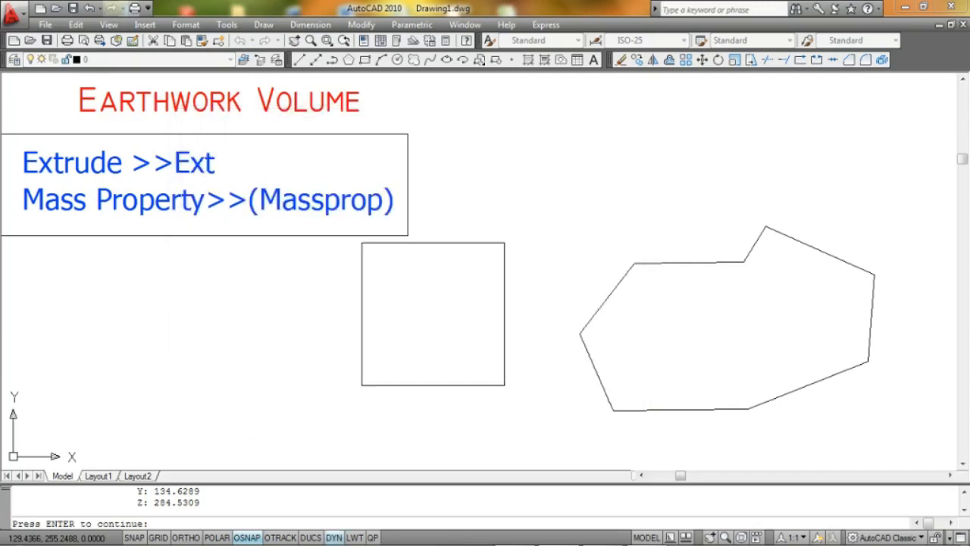
{"action": "key", "text": "Return"}
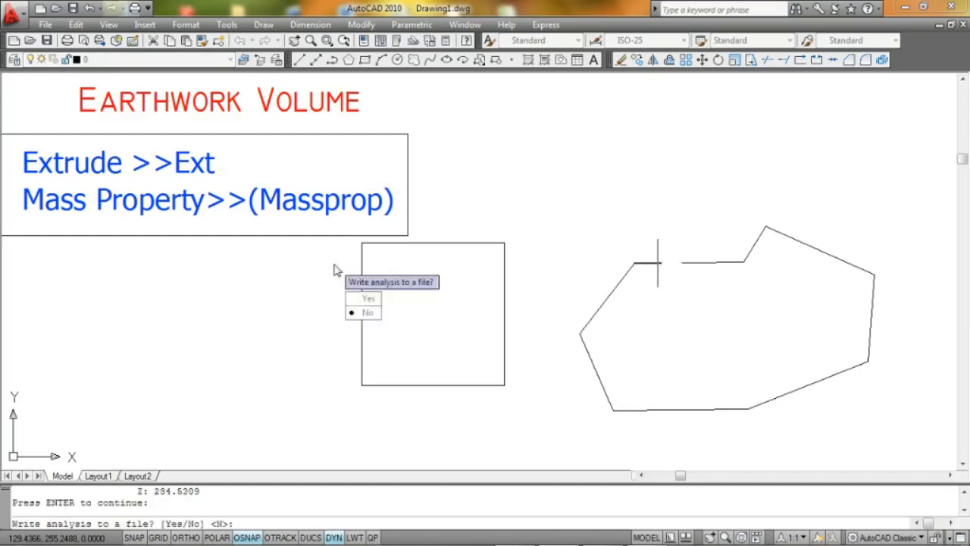
{"action": "key", "text": "Escape"}
{"action": "middle_click_drag", "start_coordinate": [415, 267], "coordinate": [438, 269]}
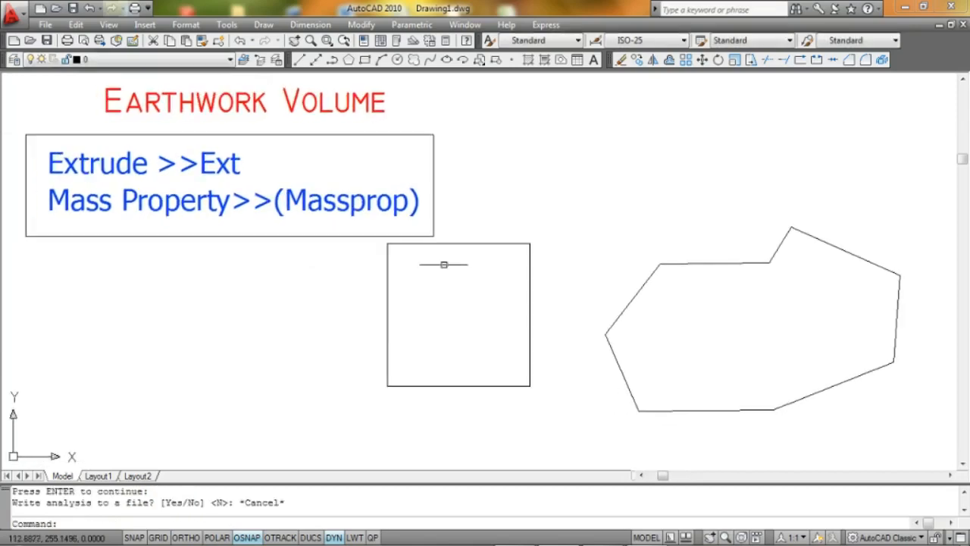
{"action": "mouse_move", "coordinate": [557, 543]}
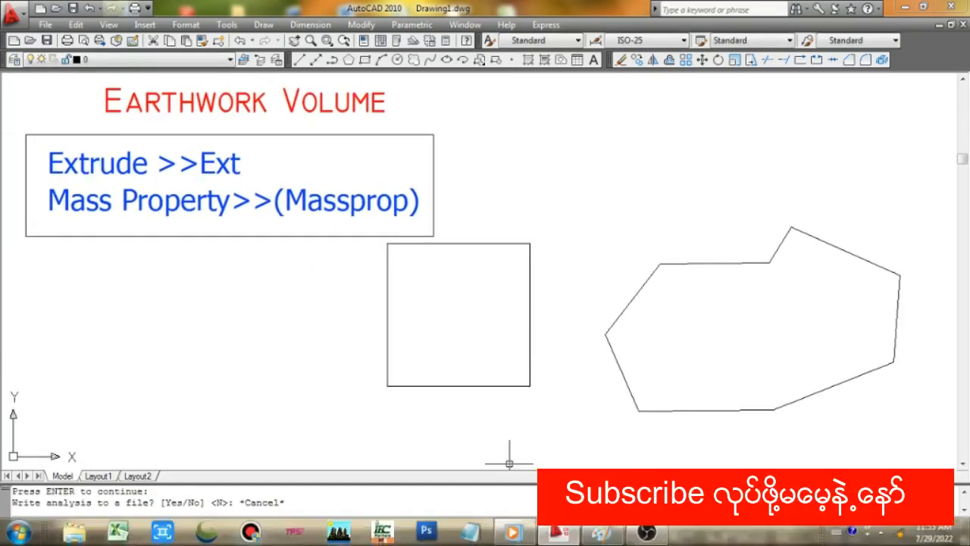